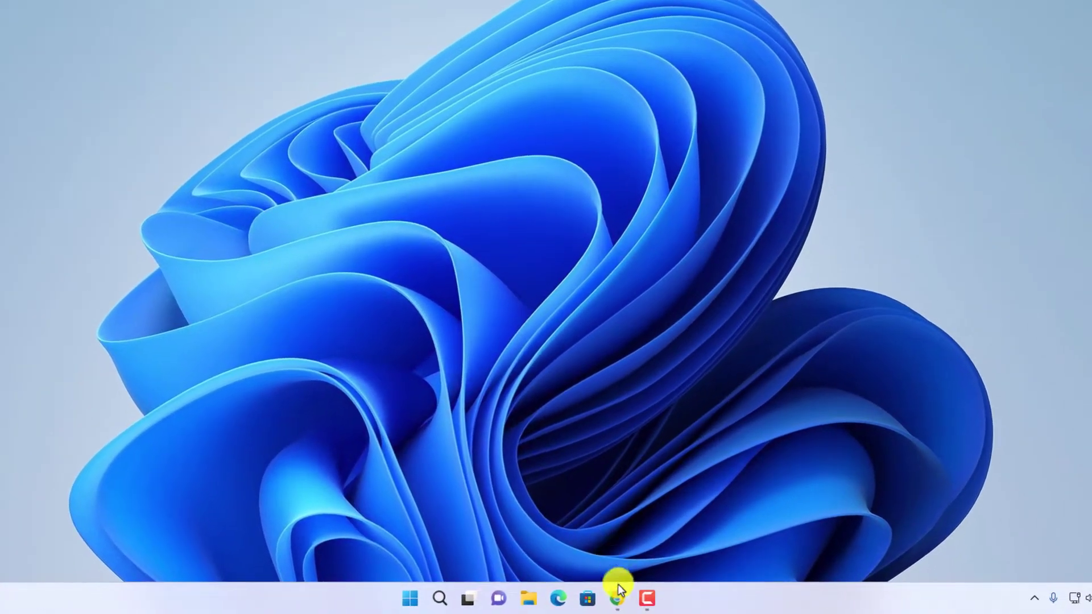
Search Google in Chrome for 'java jdk'
left_click(622, 601)
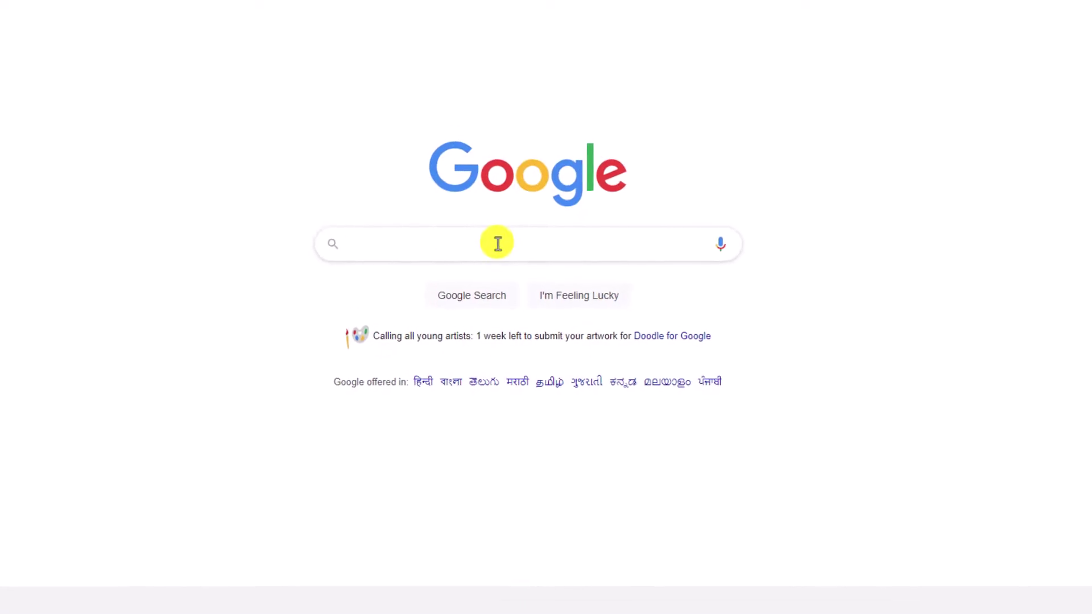
type("java jdk")
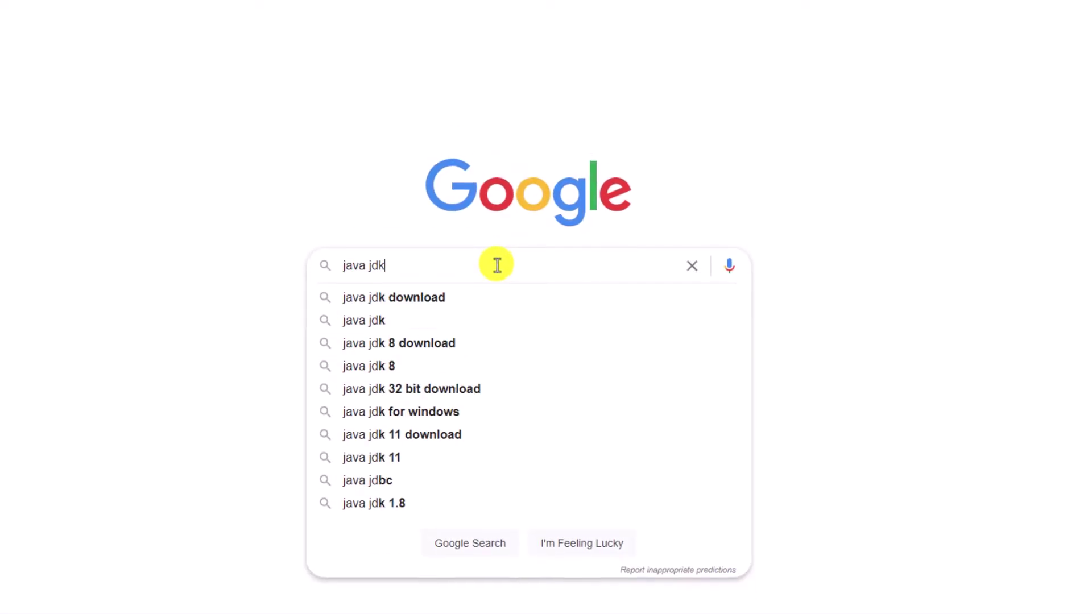
key("Return")
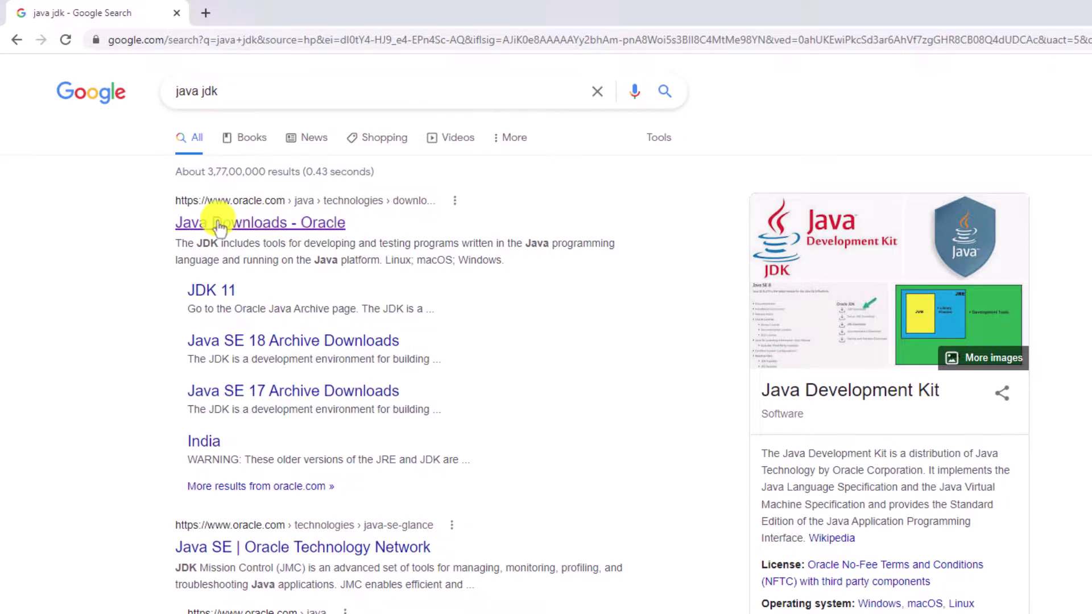
Open Oracle's Java Downloads page and scroll to the Java SE Development Kit 19 section
left_click(307, 222)
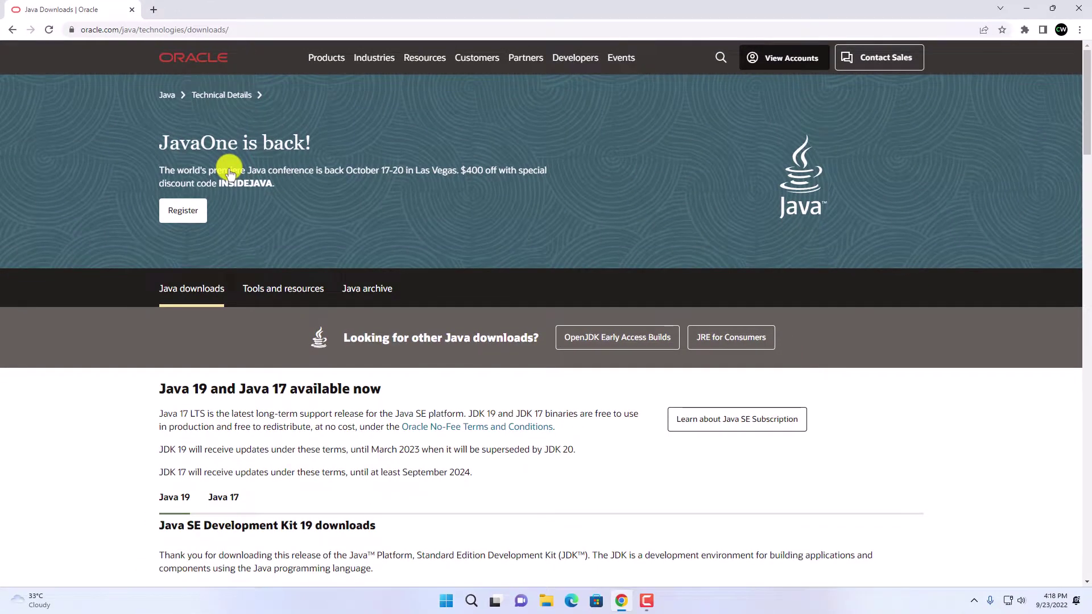
left_click(244, 35)
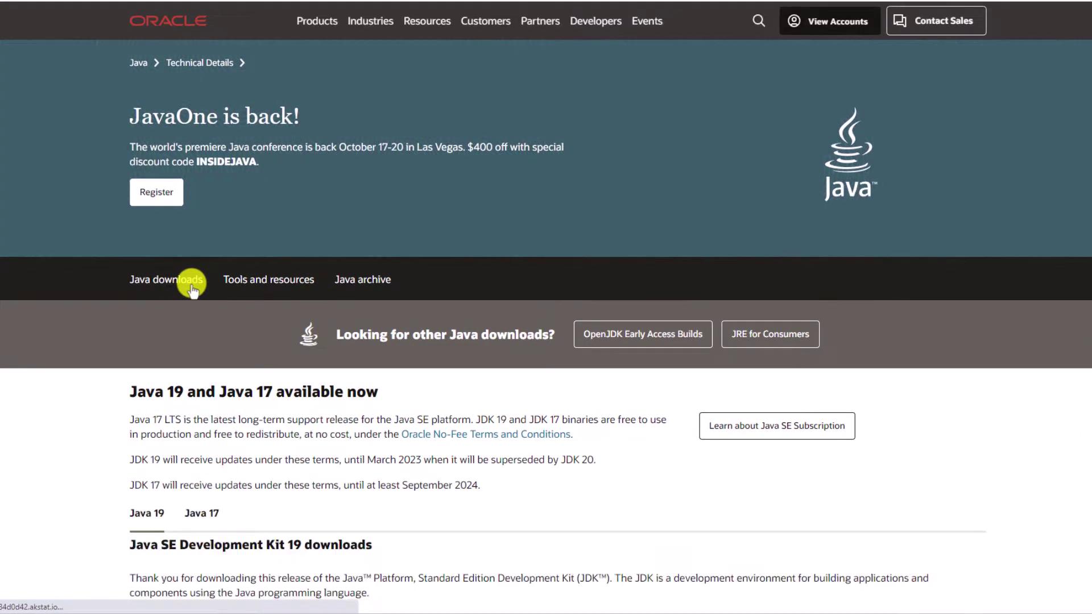
left_click_drag(131, 394, 362, 393)
left_click(385, 385)
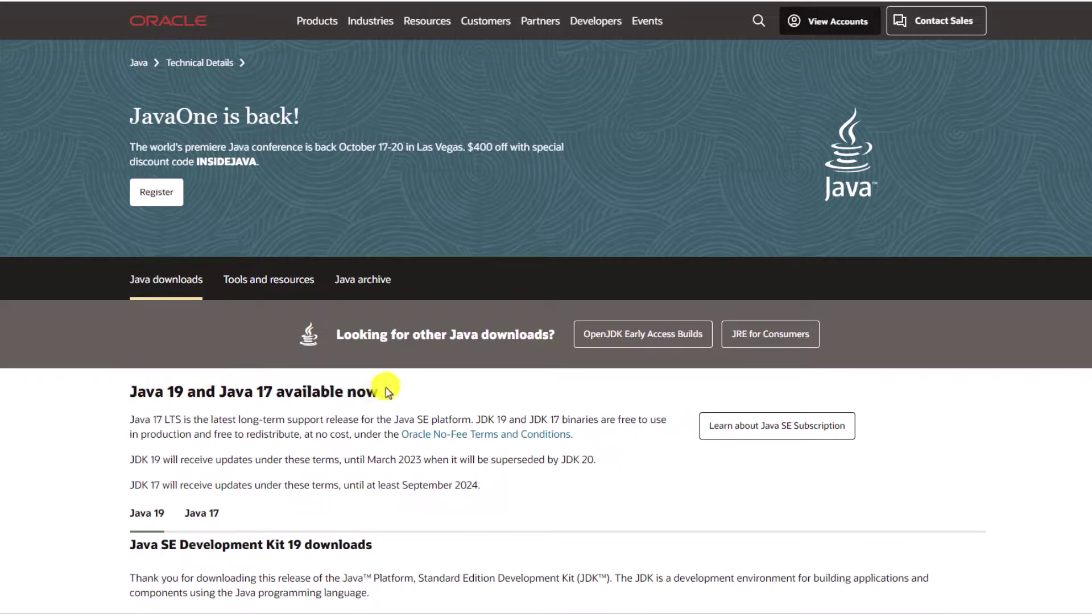
scroll(385, 377, "down", 1)
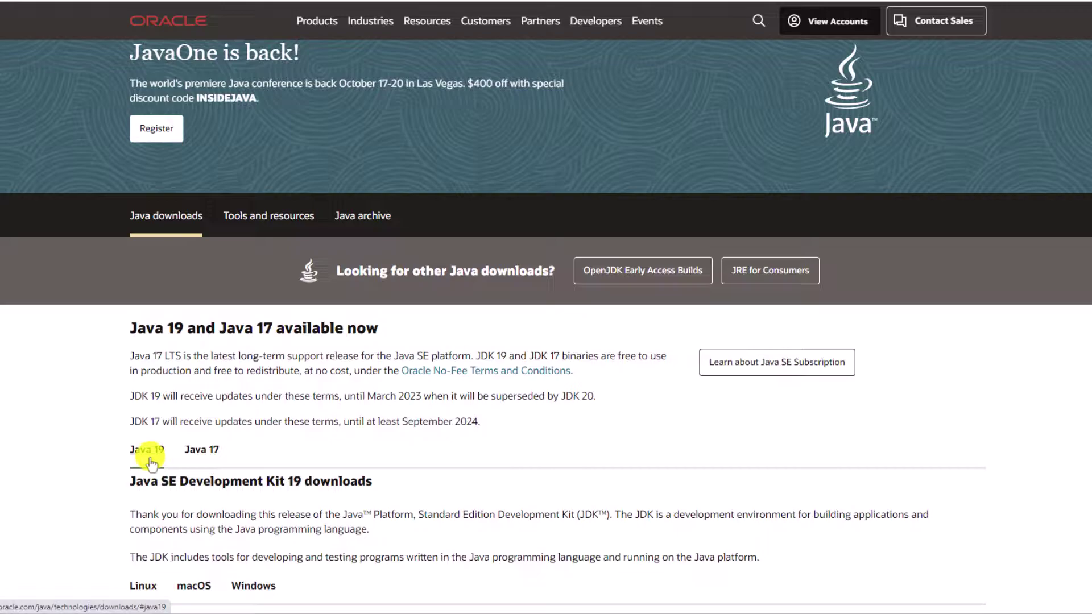
scroll(151, 463, "down", 2)
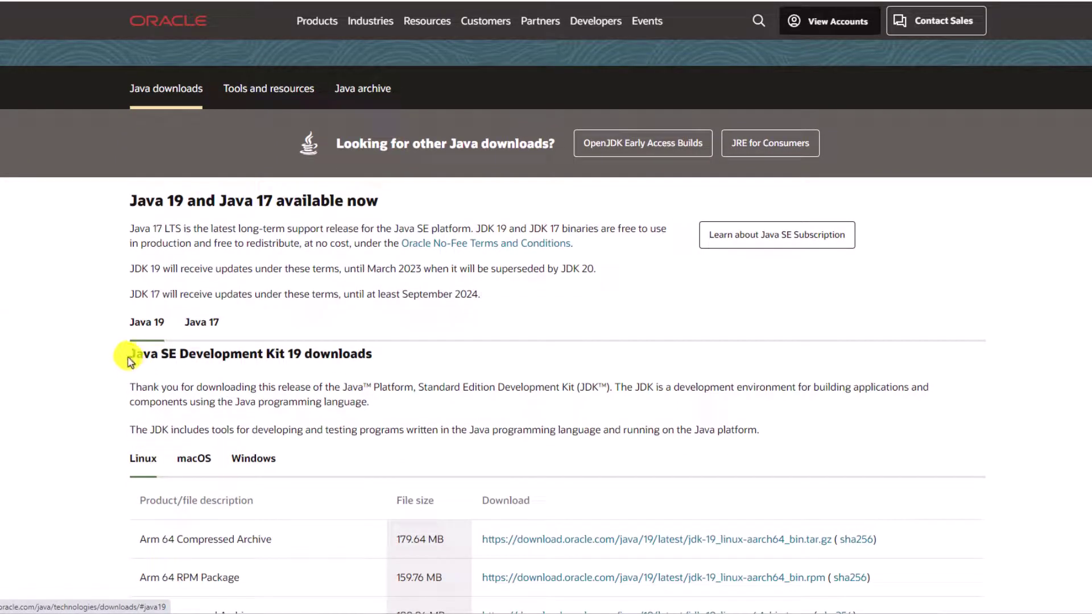
left_click_drag(130, 362, 385, 363)
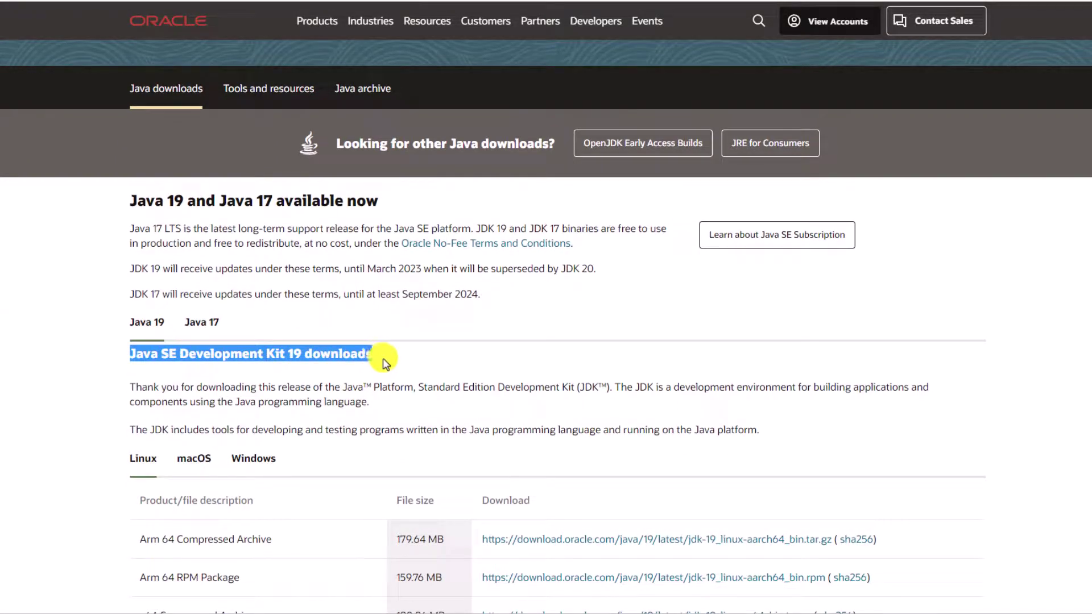
scroll(382, 387, "down", 1)
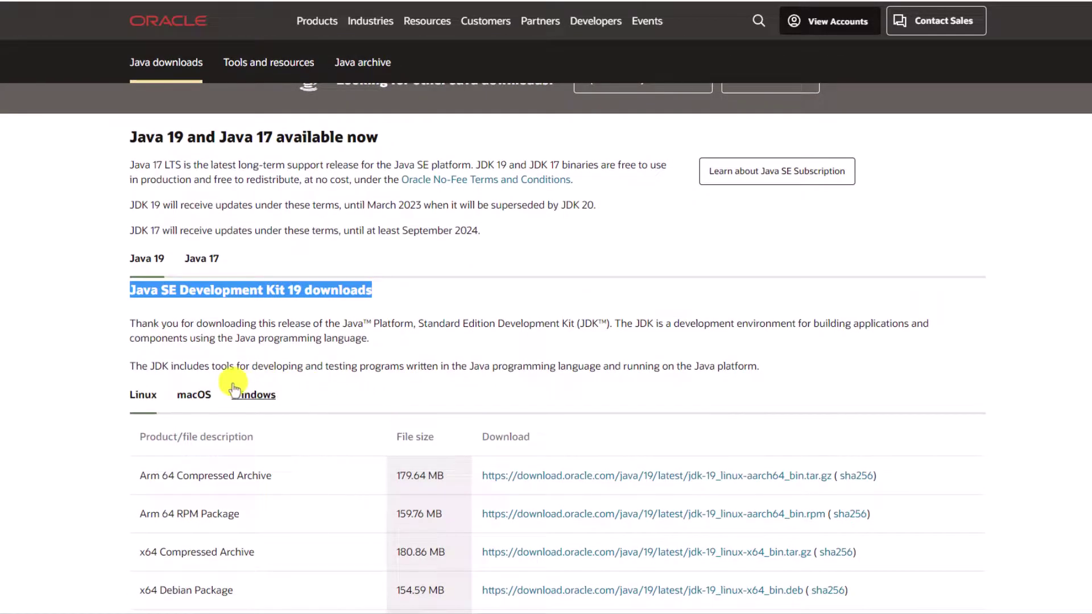
left_click(343, 393)
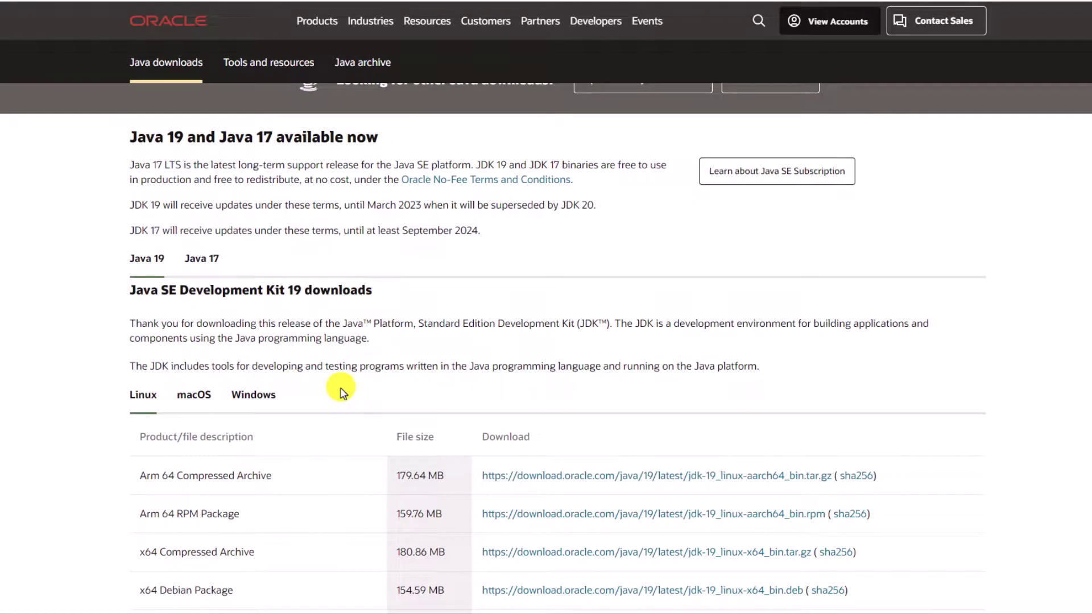
Download the JDK 19 Windows x64 installer, jdk-19_windows-x64_bin.exe
left_click(263, 397)
scroll(263, 397, "down", 2)
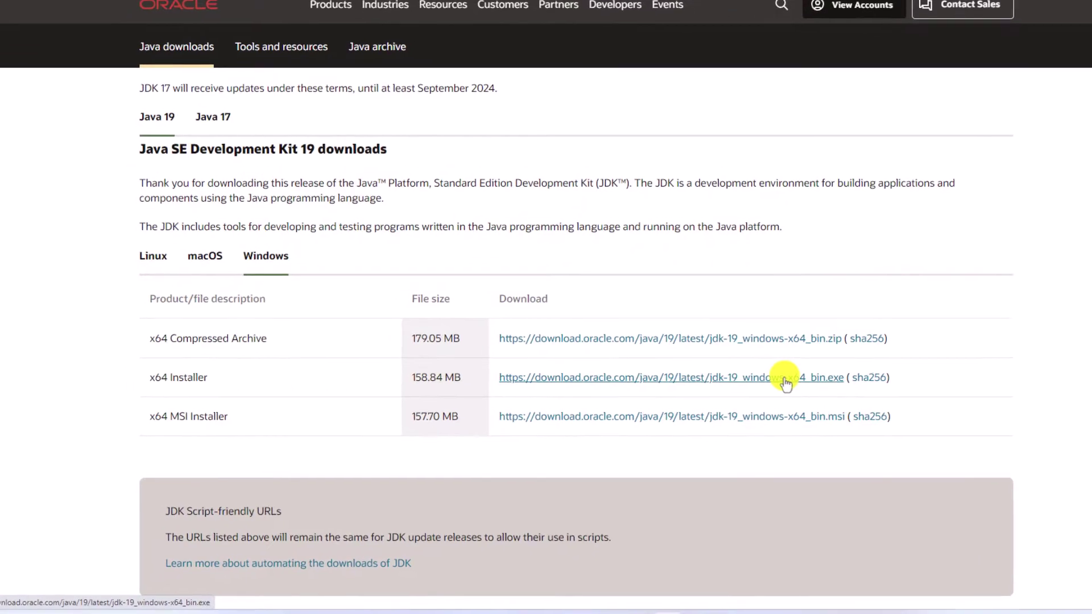
left_click(786, 383)
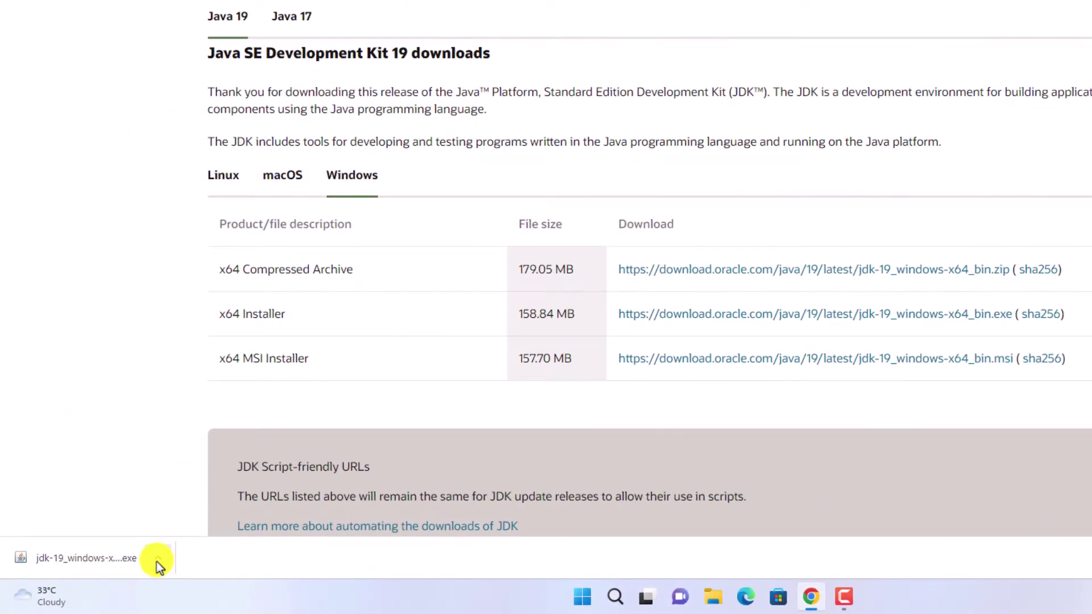
Run the downloaded JDK 19 installer and advance the wizard to the Destination Folder step
left_click(155, 562)
left_click(198, 464)
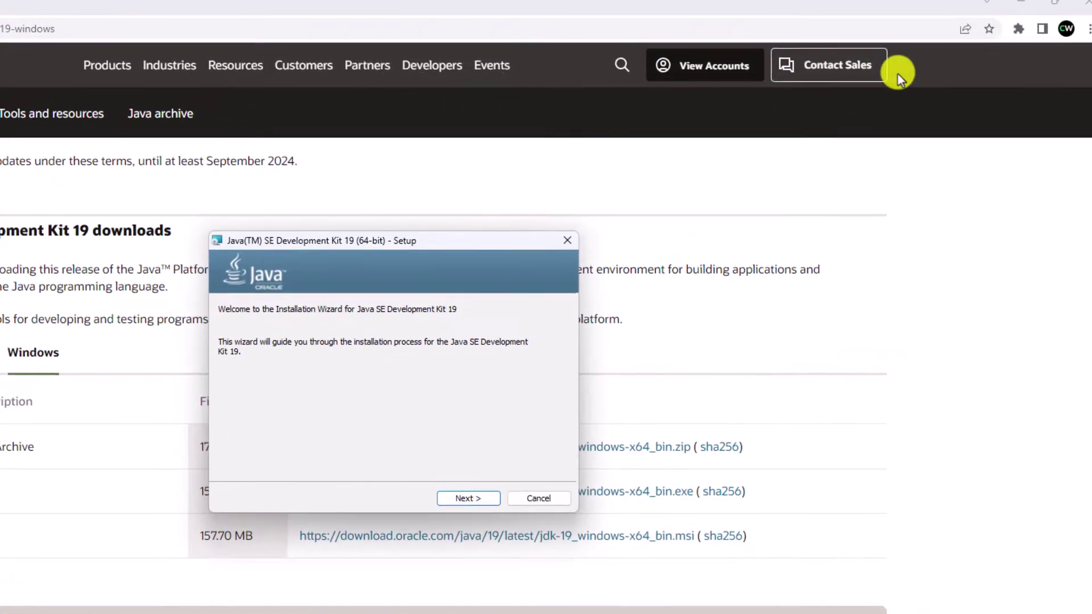
left_click(1021, 2)
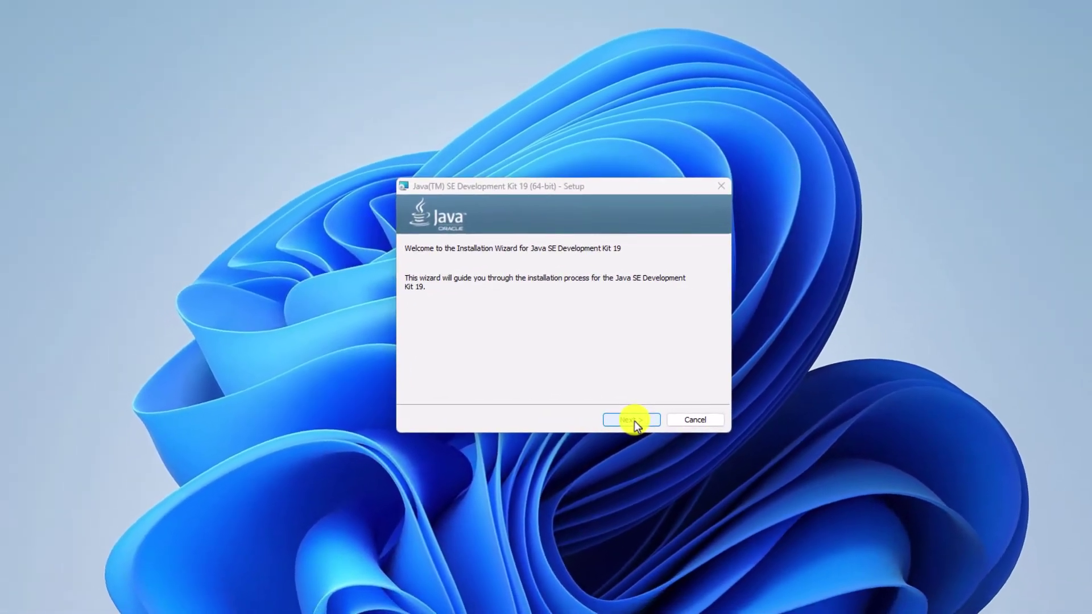
left_click(581, 447)
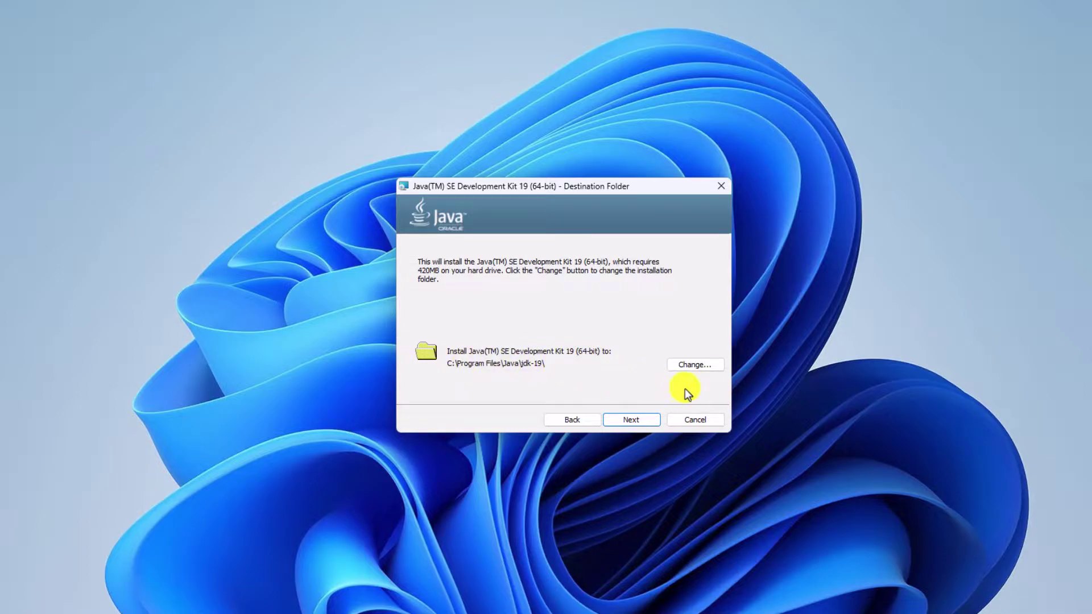
Keep C:\Program Files\Java\jdk-19\ as the destination, install JDK 19, and close the finished setup
left_click(712, 371)
left_click(659, 281)
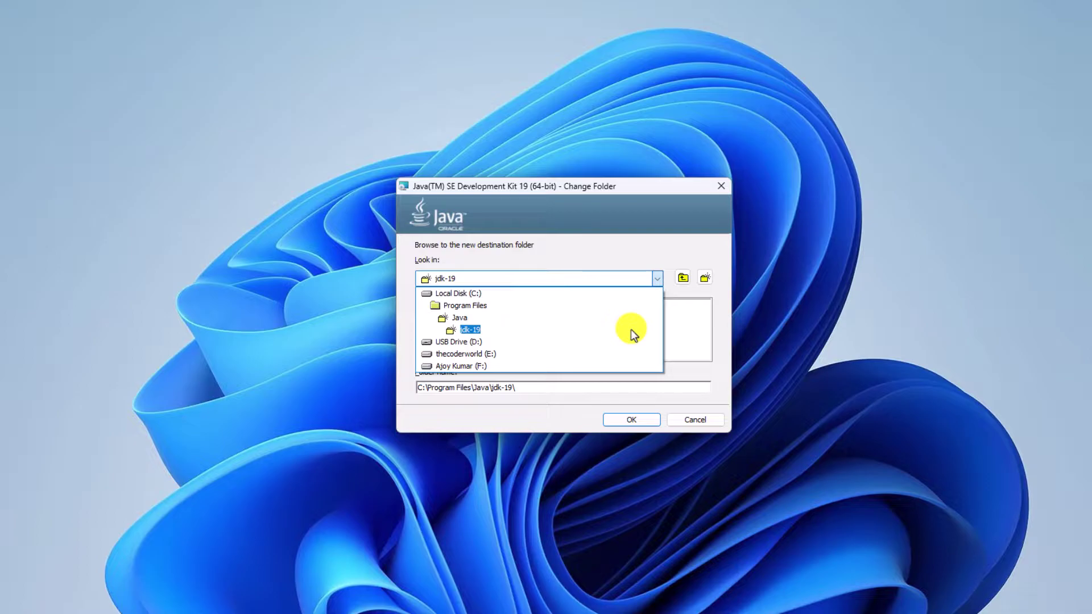
left_click(612, 401)
left_click(646, 418)
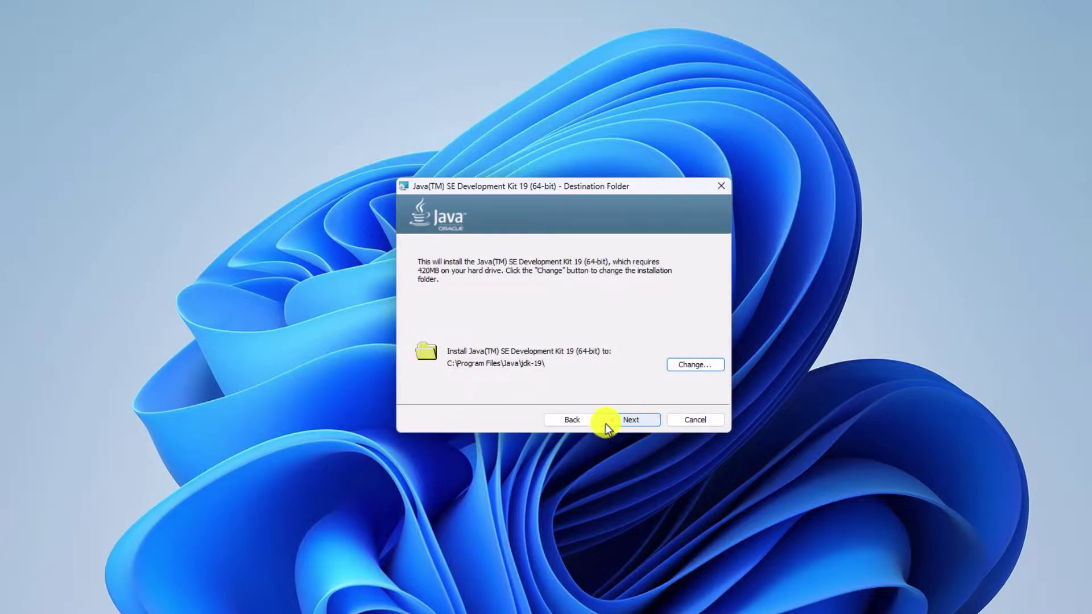
left_click(640, 418)
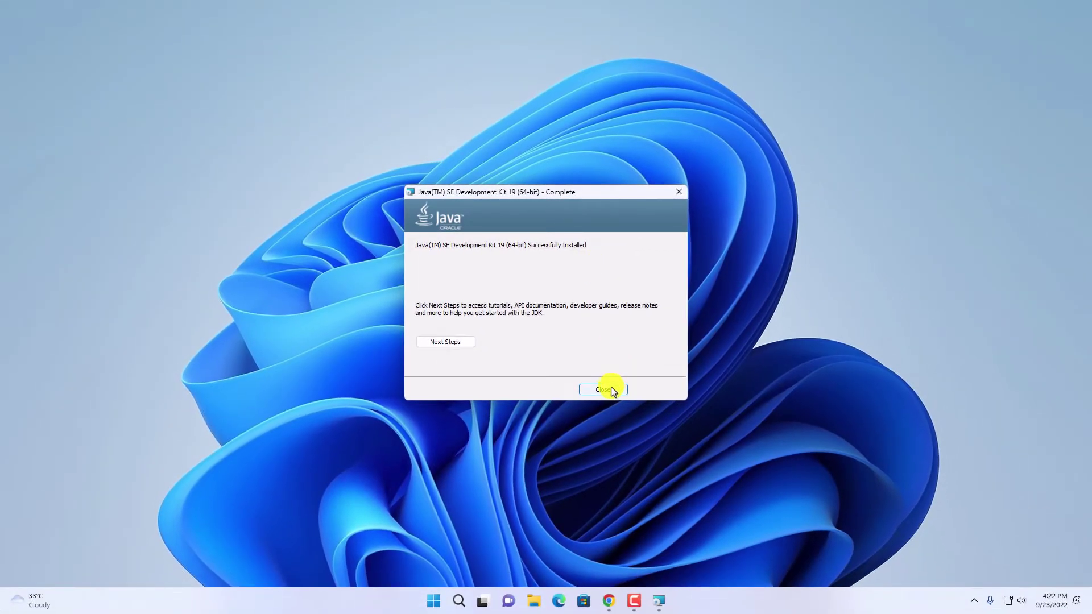
left_click(603, 390)
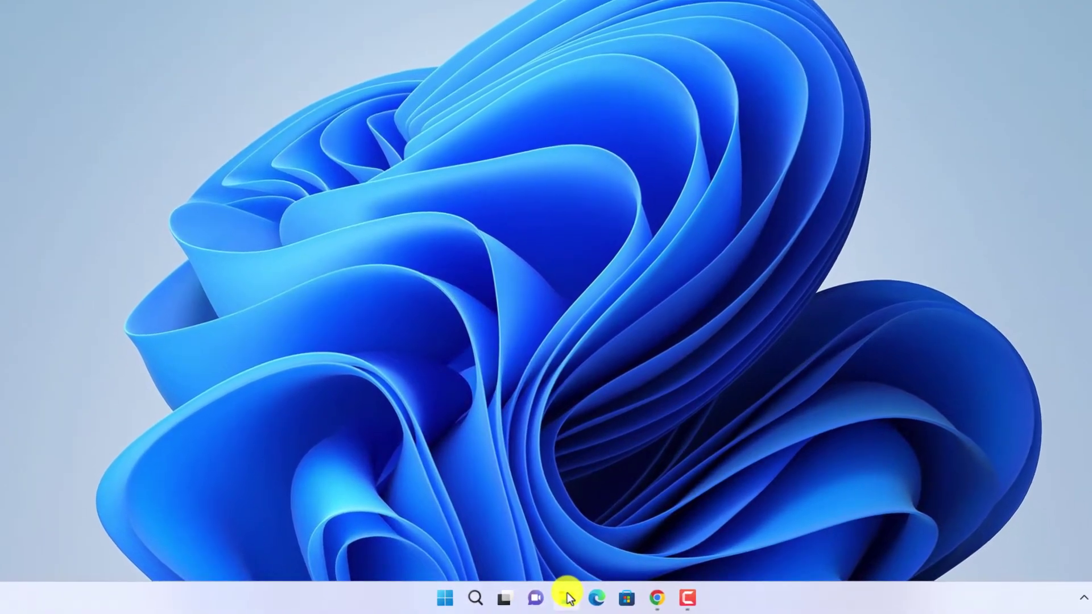
Browse in File Explorer to C:\Program Files\Java\jdk-19\bin
left_click(547, 601)
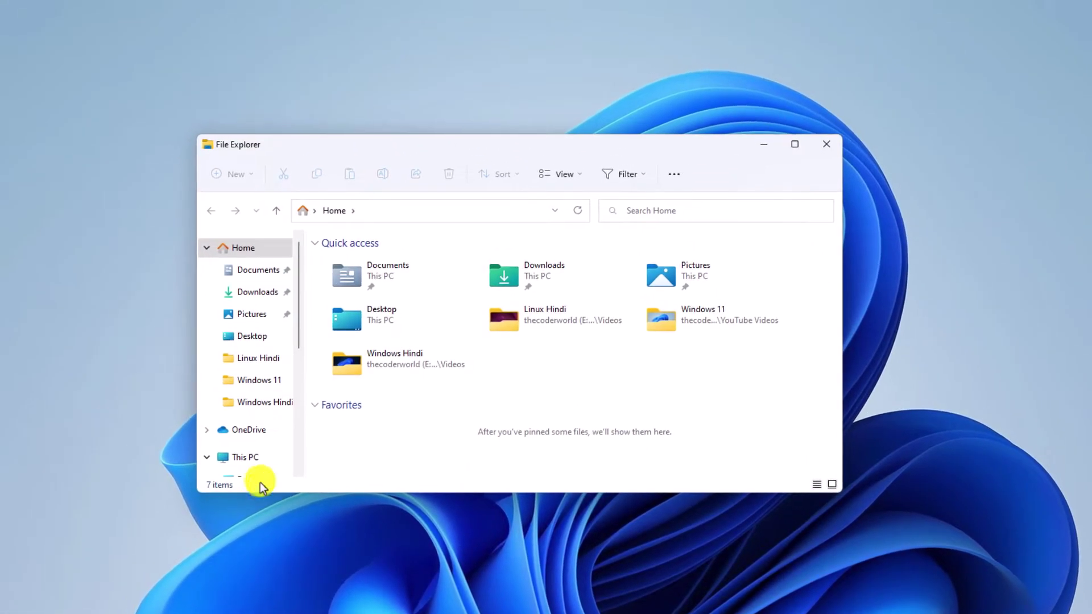
left_click(215, 328)
double_click(429, 375)
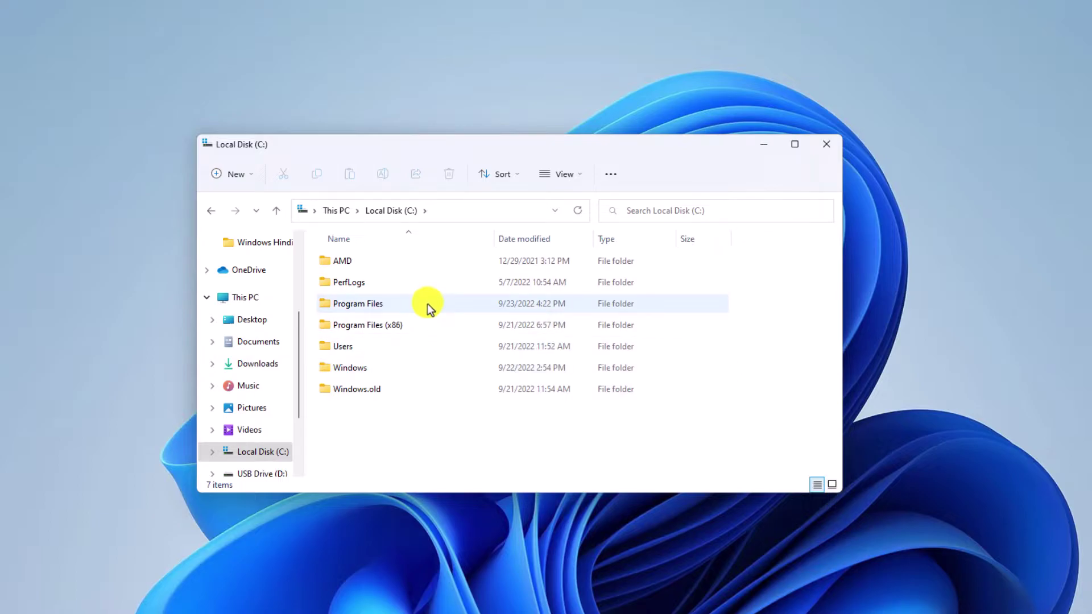
double_click(427, 304)
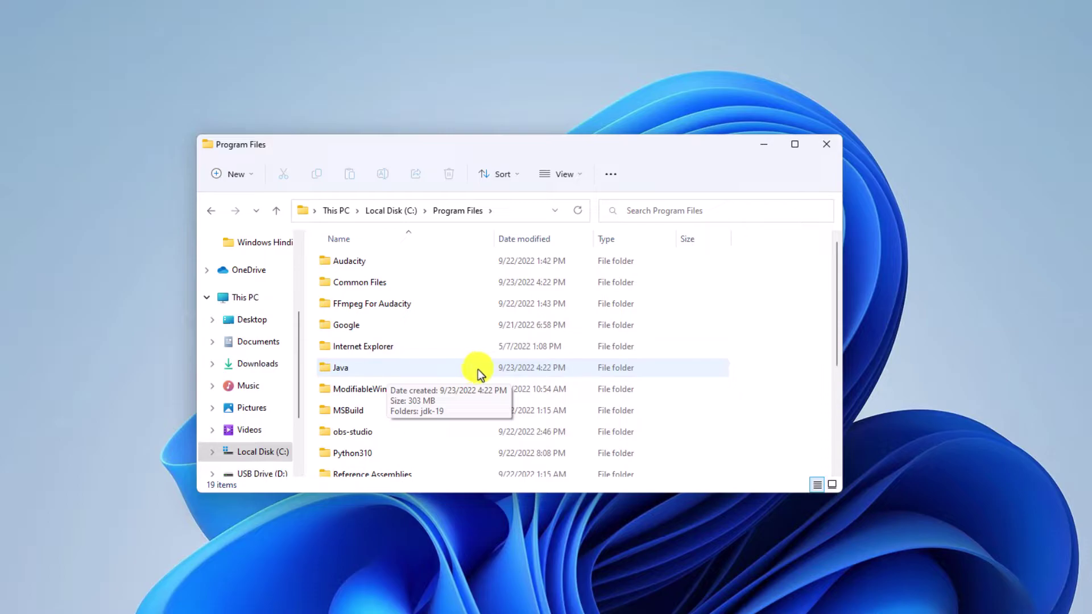
double_click(454, 373)
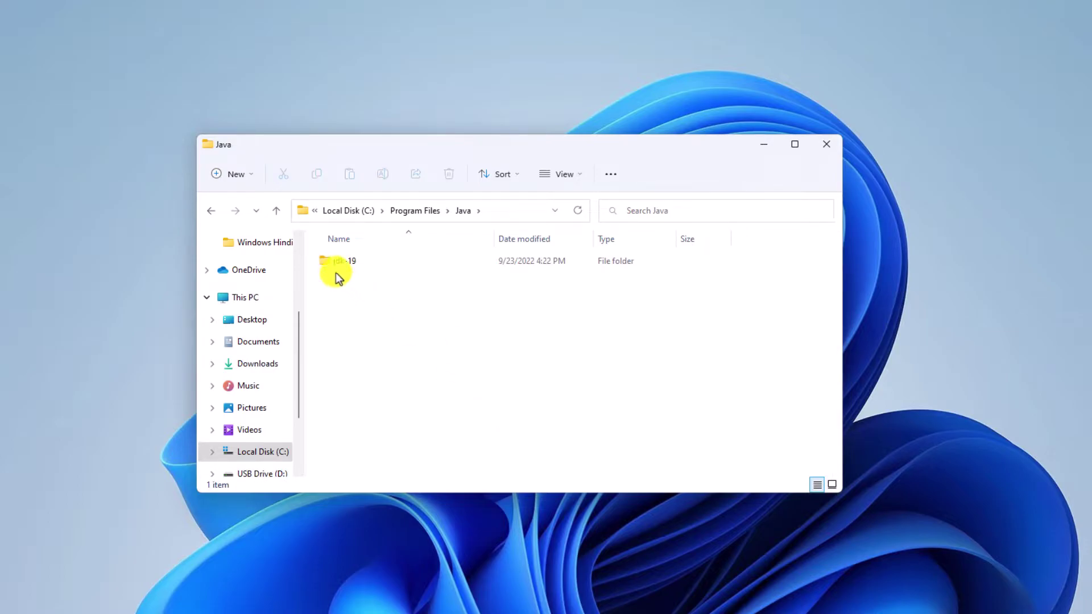
double_click(391, 268)
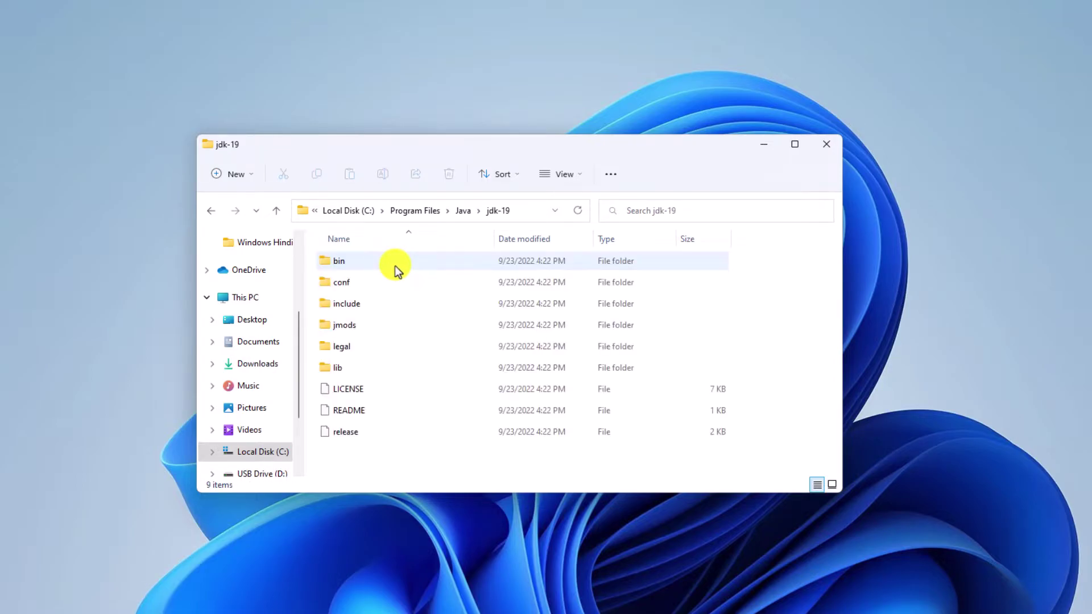
double_click(445, 271)
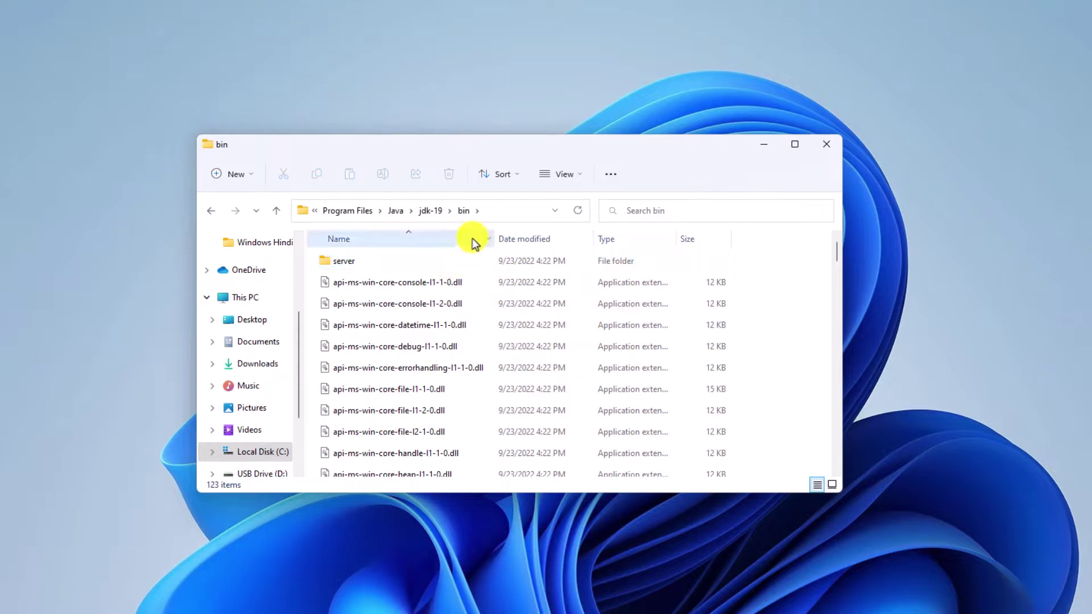
Copy the bin folder's full path from the address bar and clear the window away
left_click(500, 214)
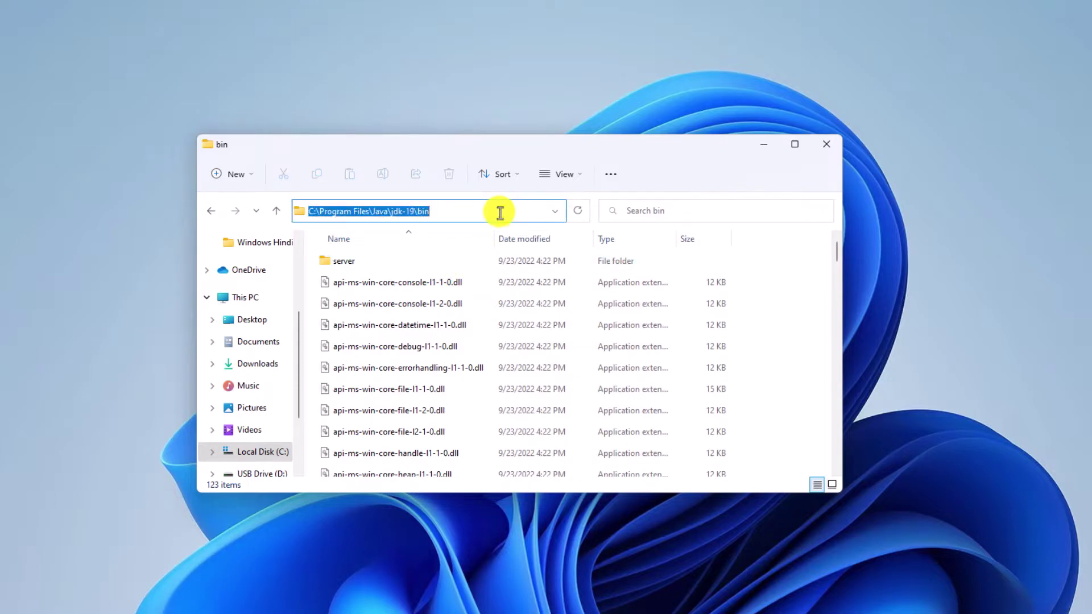
right_click(498, 212)
left_click(535, 260)
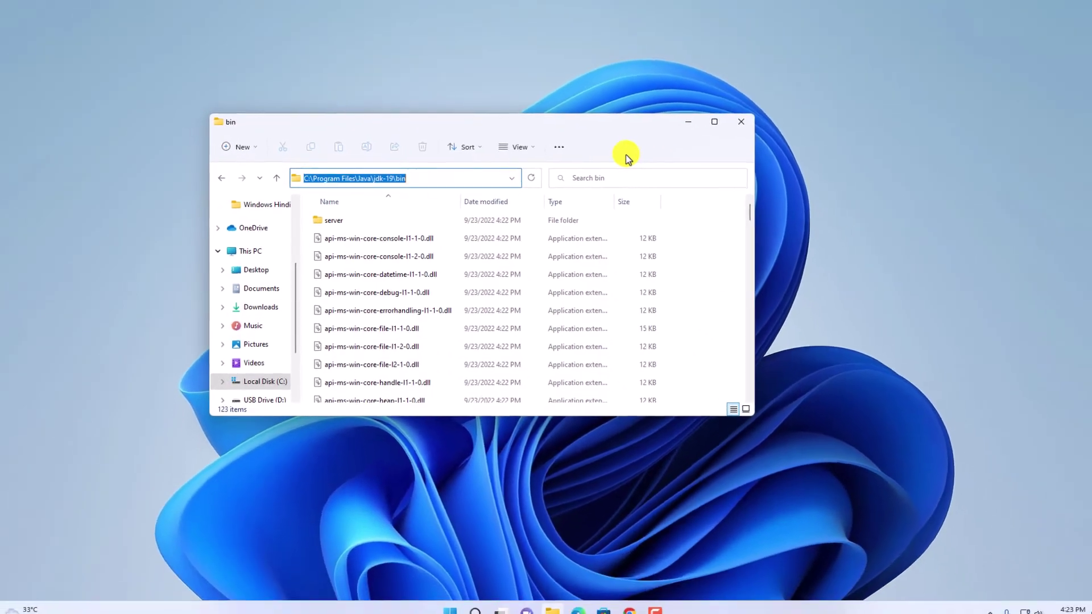
key("super+d")
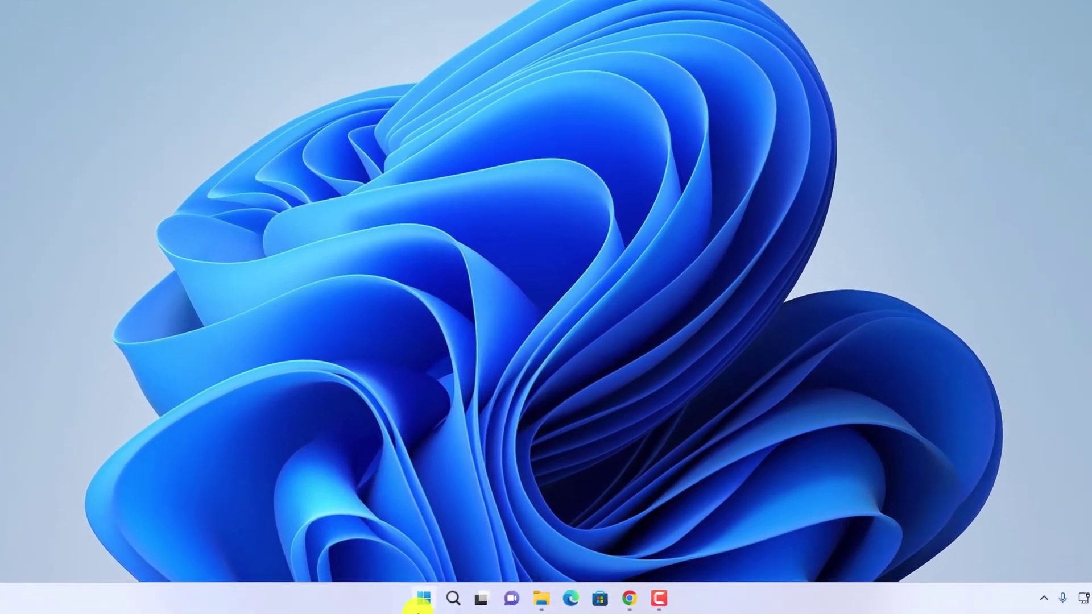
Go to Settings > System > About and launch Advanced system settings
key("super")
left_click(702, 206)
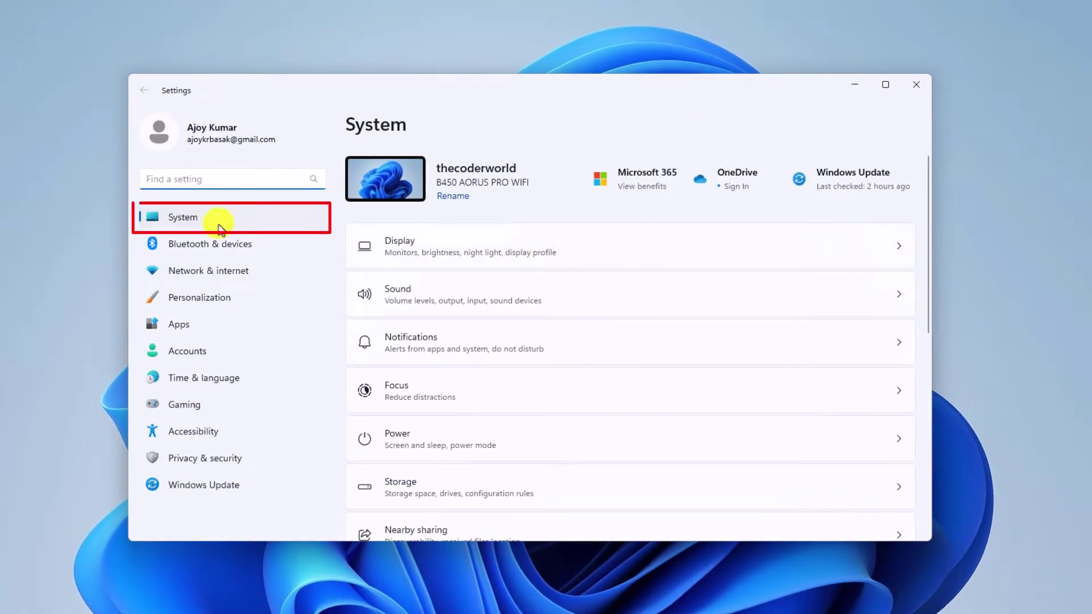
scroll(674, 242, "down", 10)
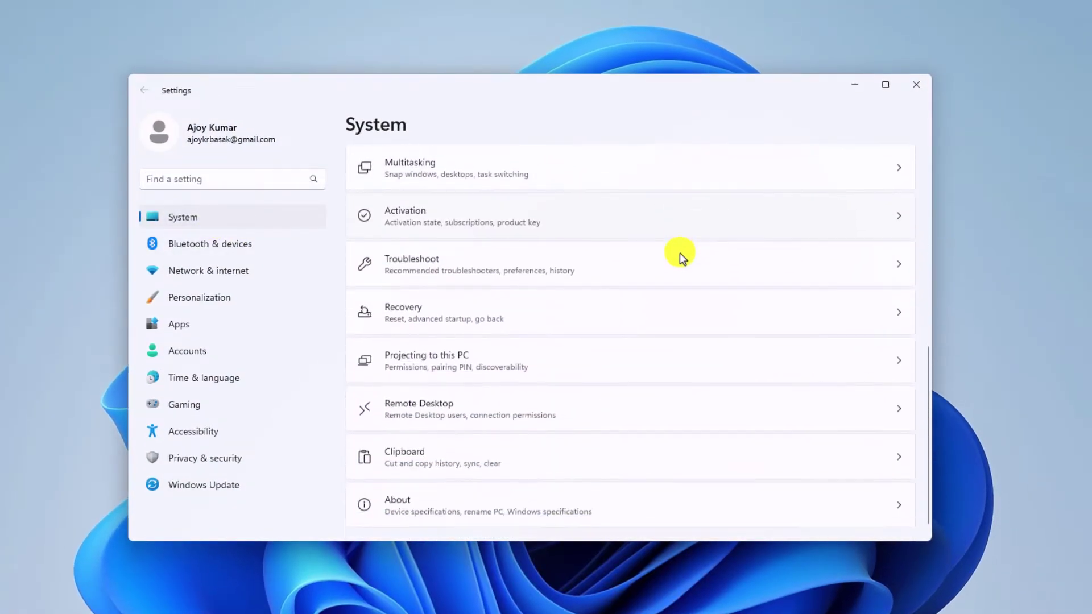
left_click(812, 507)
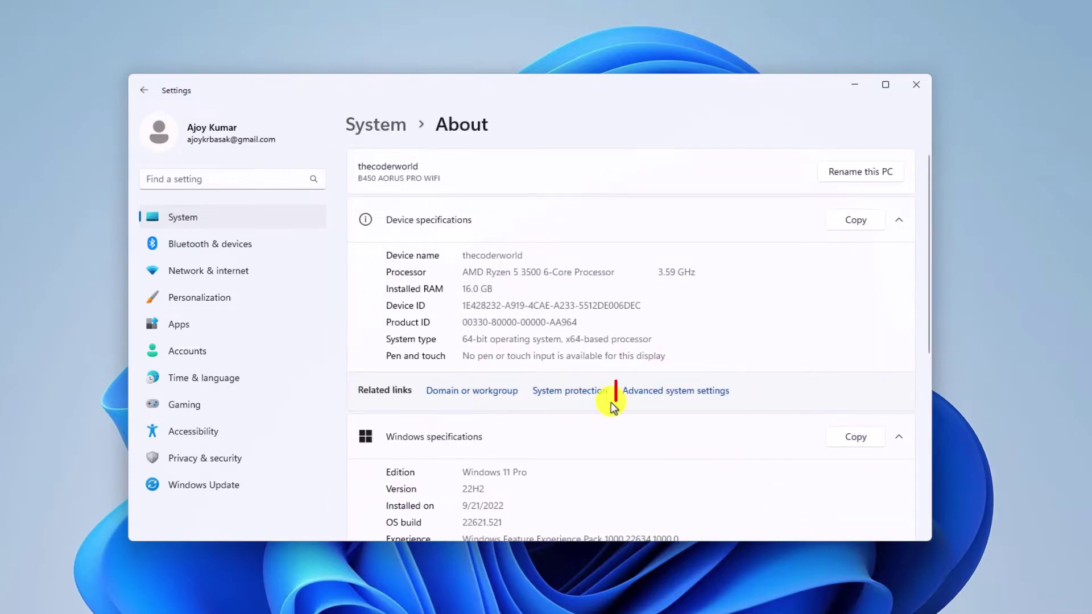
left_click(686, 398)
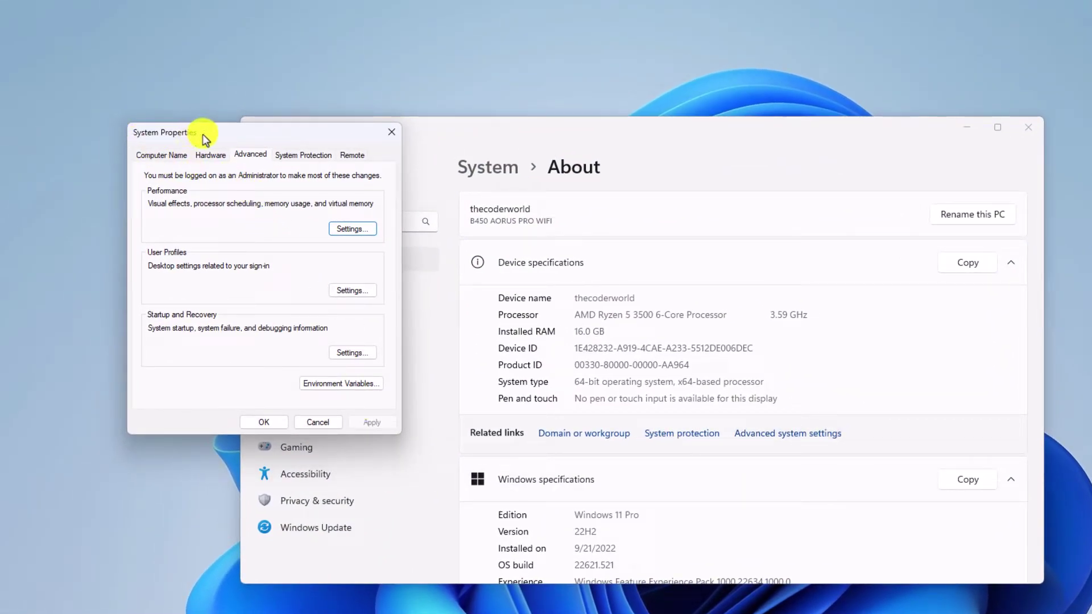
Paste C:\Program Files\Java\jdk-19\bin as a new system Path entry and save both dialogs
left_click(969, 128)
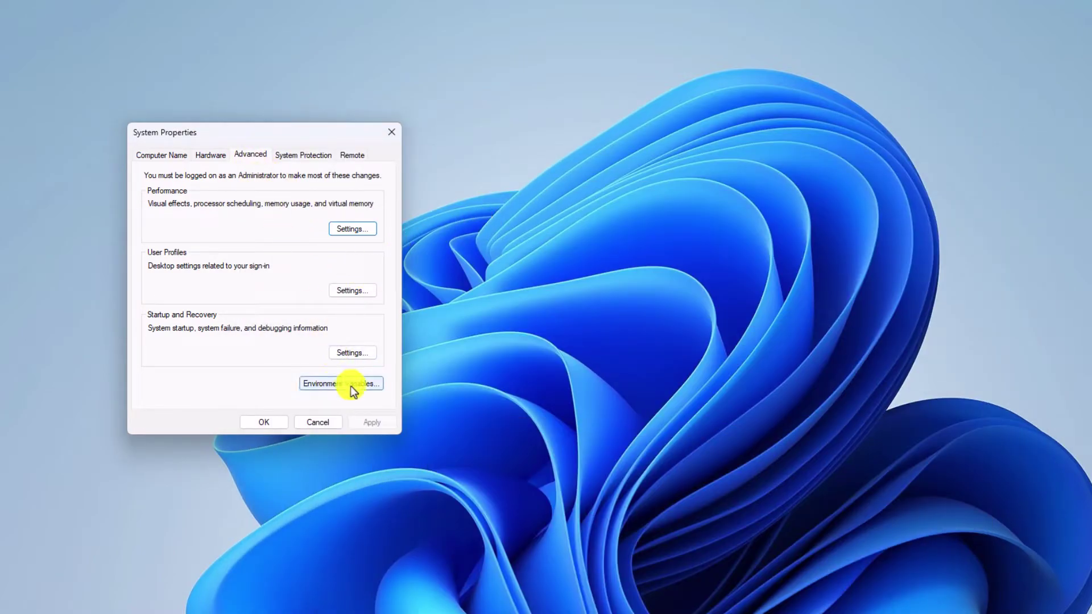
left_click(371, 380)
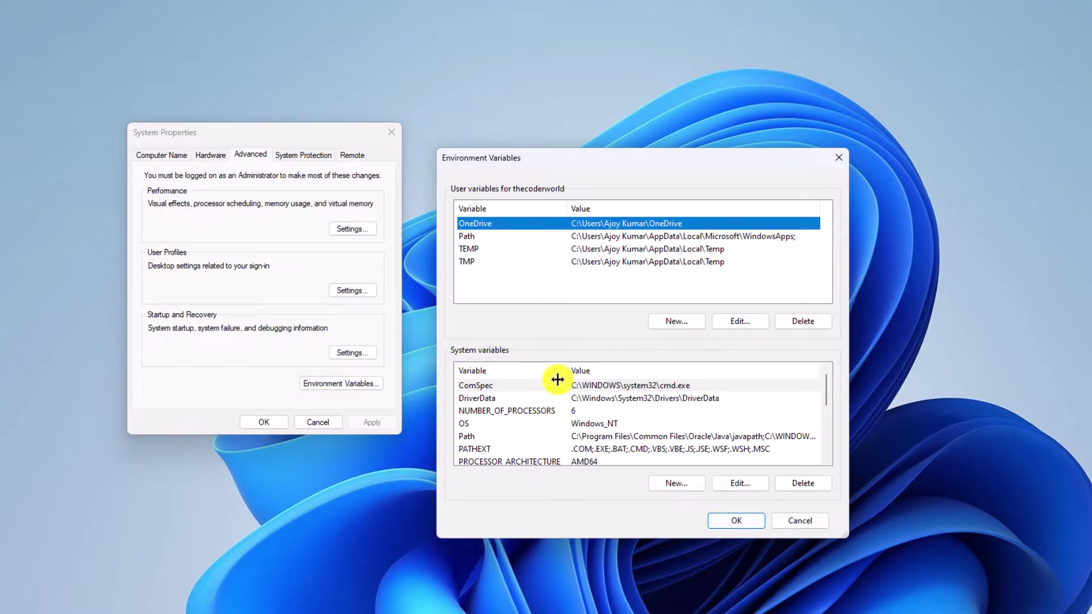
left_click(535, 438)
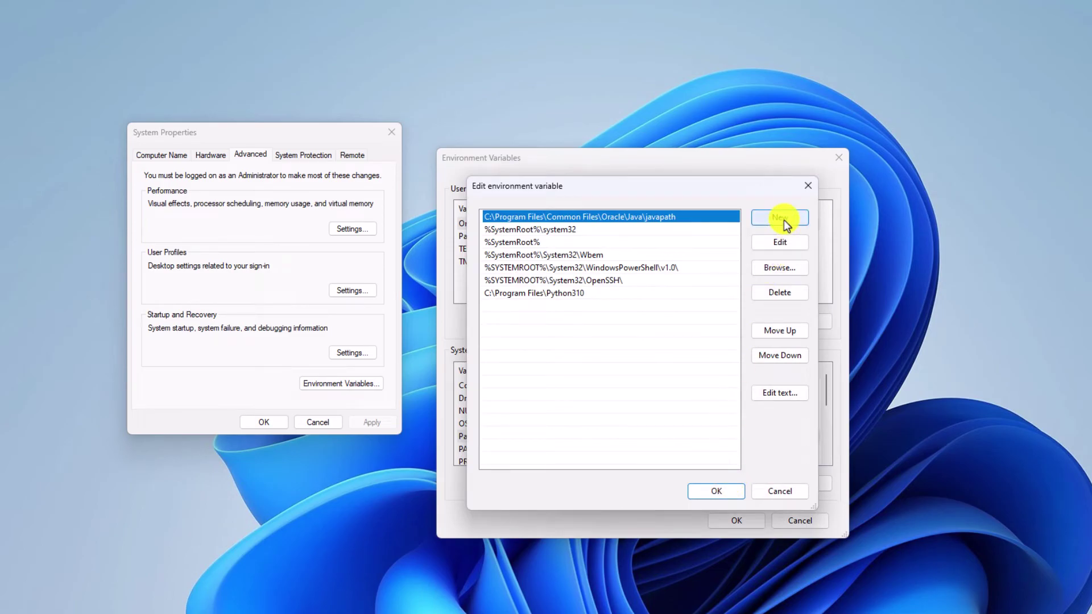
left_click(784, 219)
right_click(487, 304)
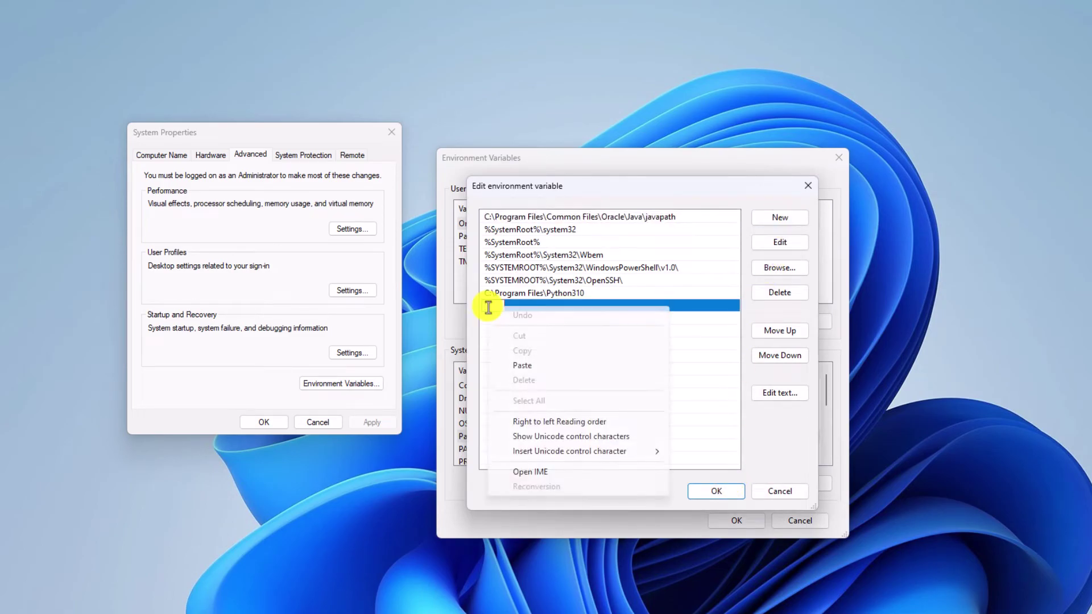
left_click(568, 367)
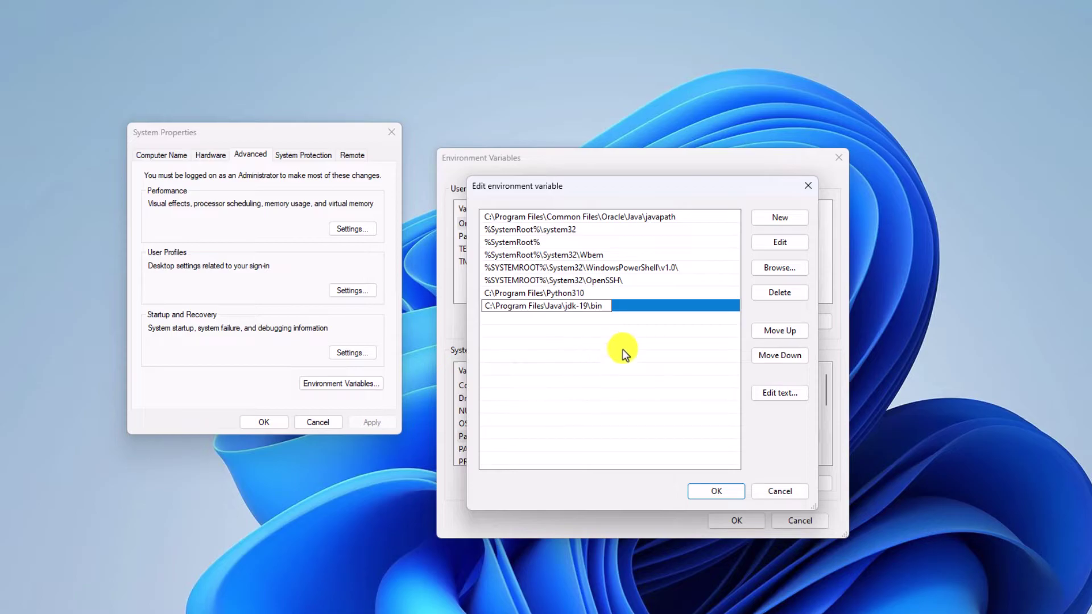
left_click(728, 491)
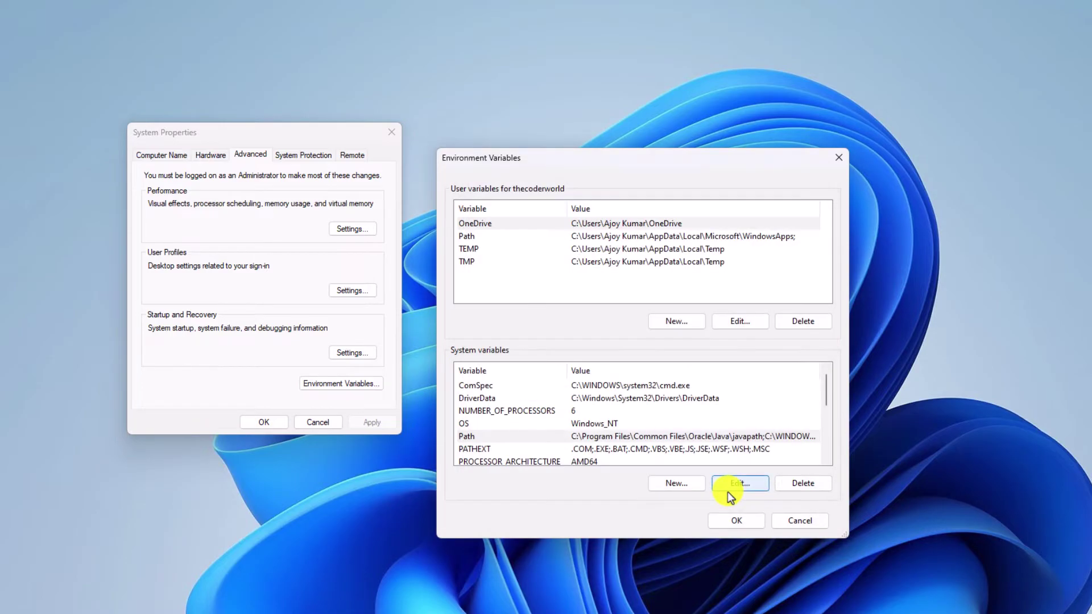
left_click(746, 523)
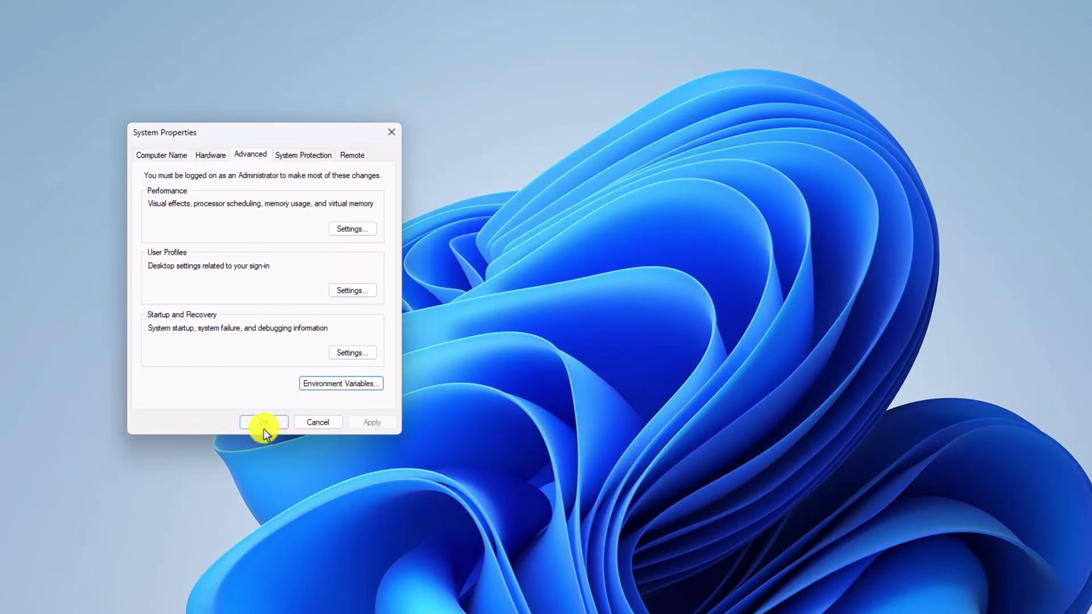
Close System Properties with OK and launch Command Prompt from a 'cmd' search
left_click(261, 425)
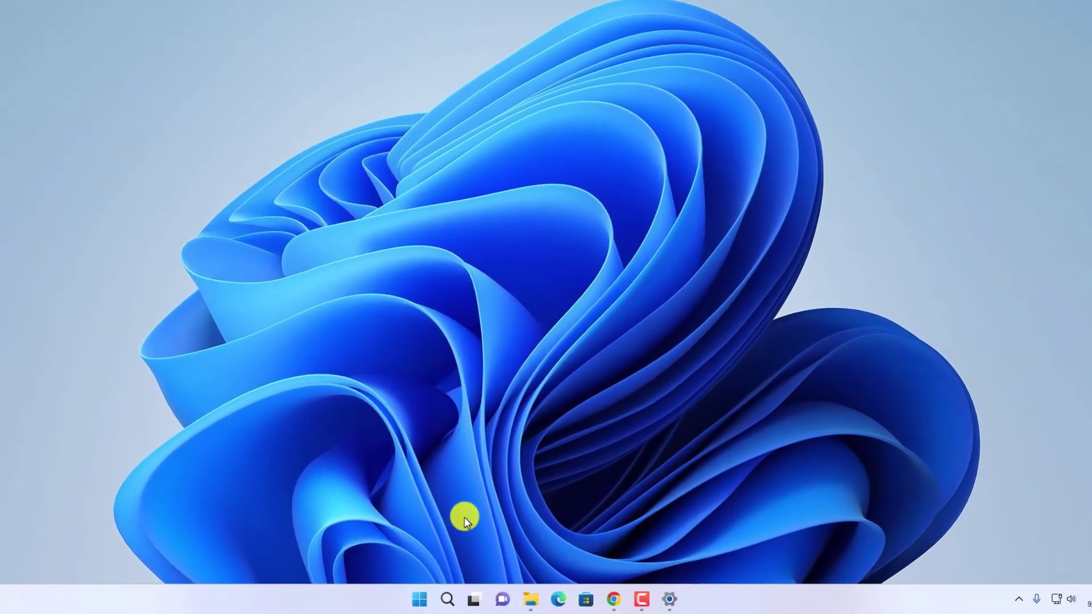
left_click(459, 601)
type("cmd")
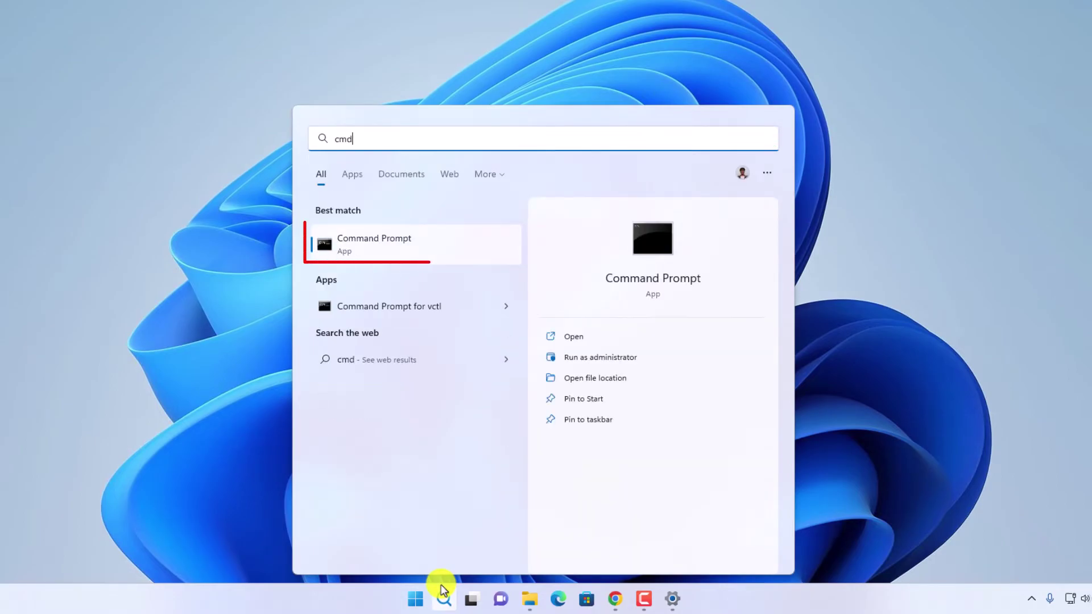
left_click(444, 256)
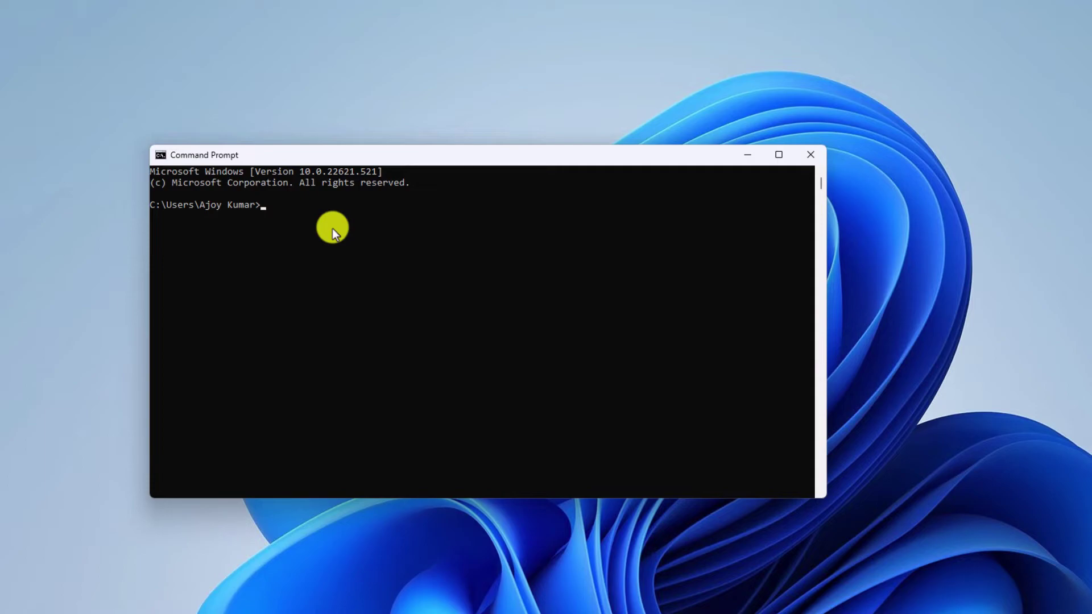
type("java --version")
key("Return")
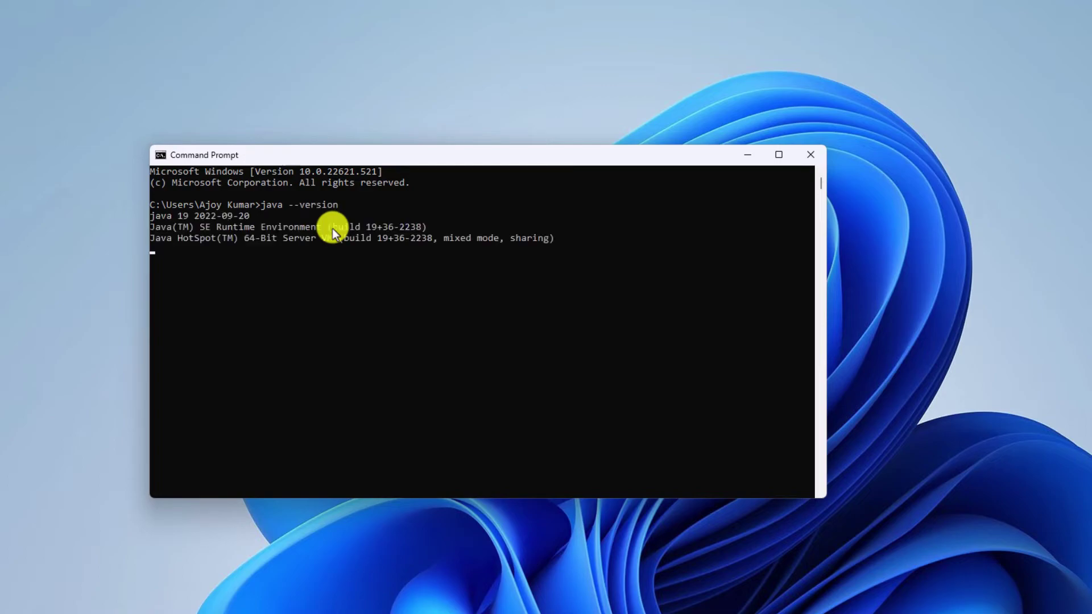
left_click_drag(250, 217, 153, 216)
Highlight and review the Java 19 runtime version lines
left_click(256, 281)
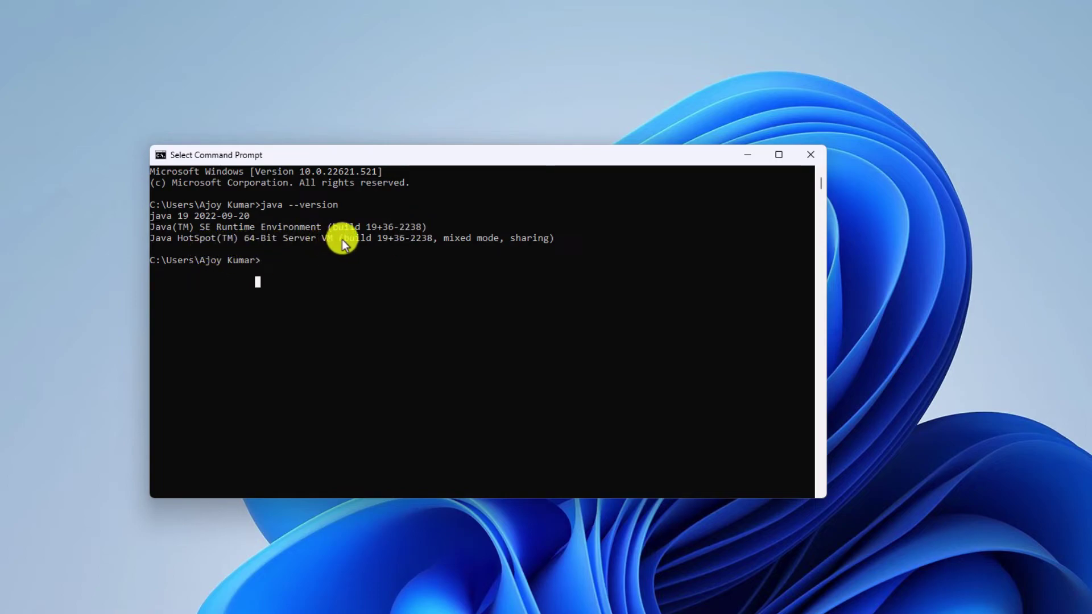
left_click_drag(555, 238, 280, 231)
left_click_drag(189, 228, 159, 218)
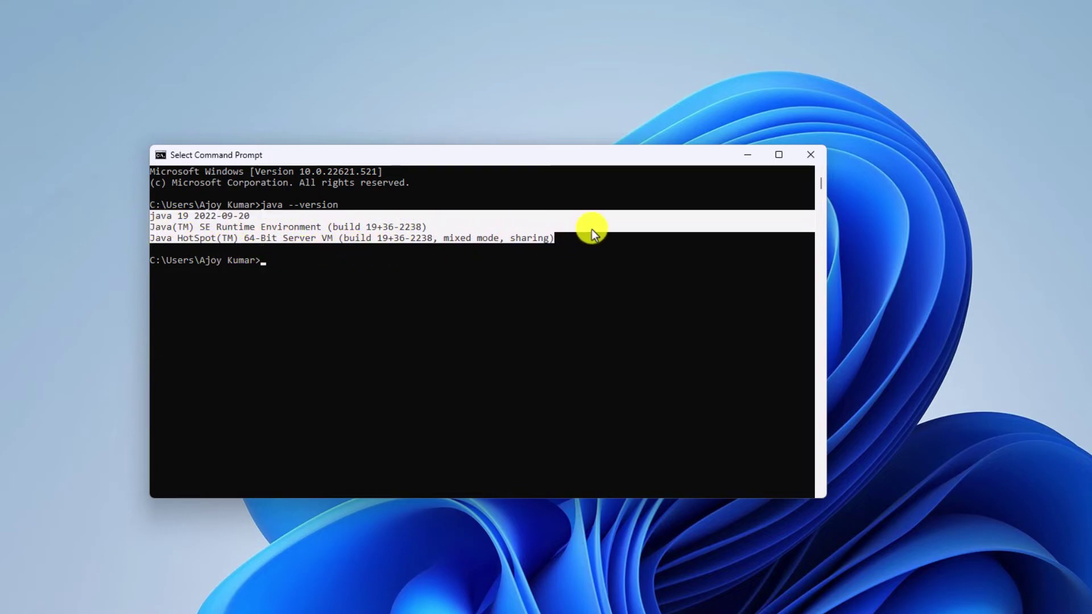
left_click(578, 241)
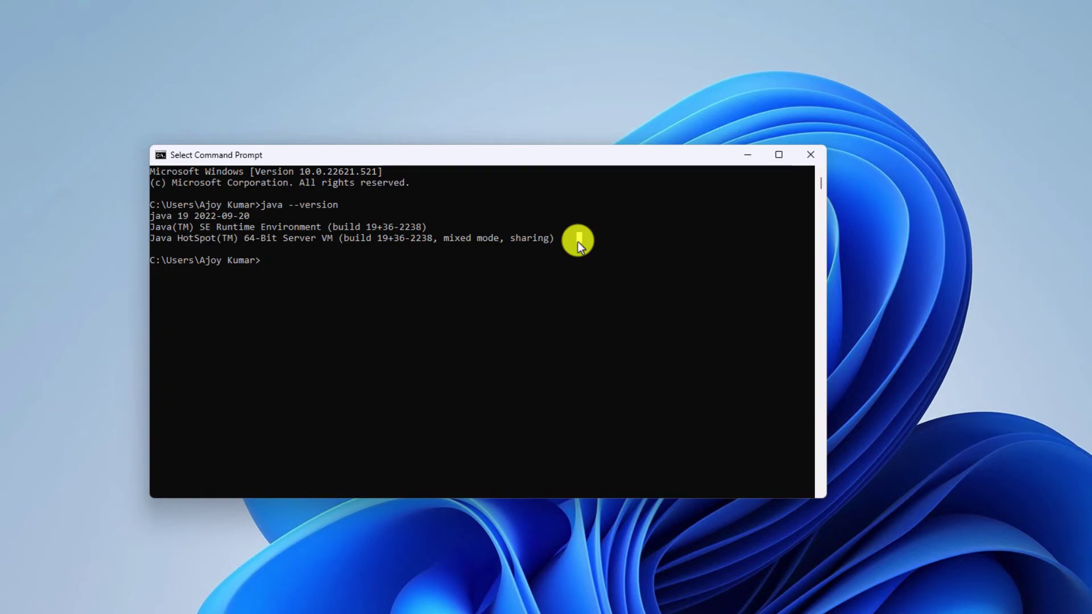
Run javac to display the compiler's usage and options list
type("javac")
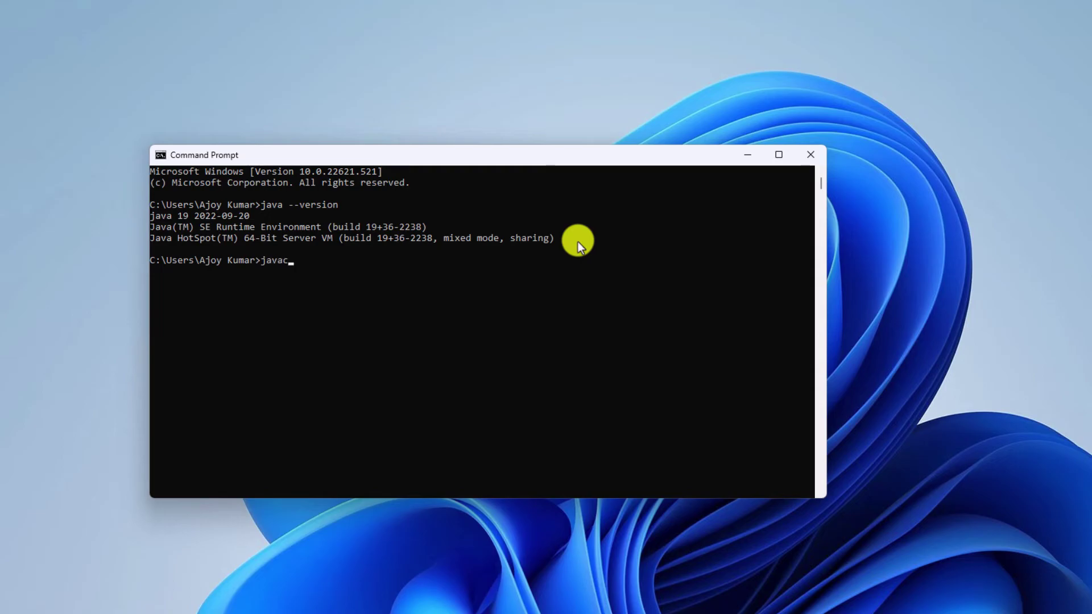
key("Return")
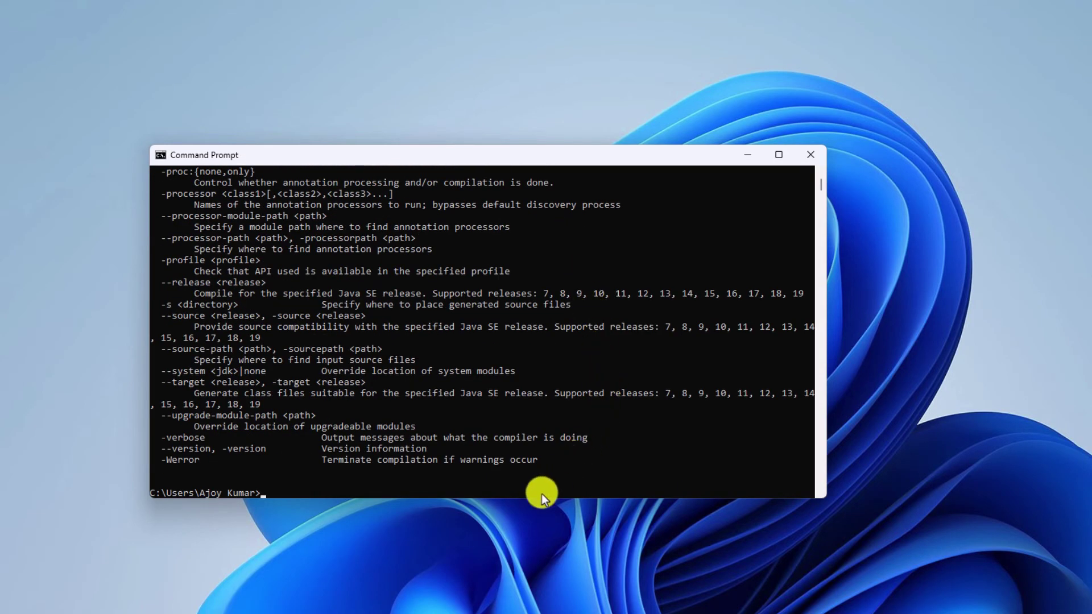
scroll(544, 456, "up", 20)
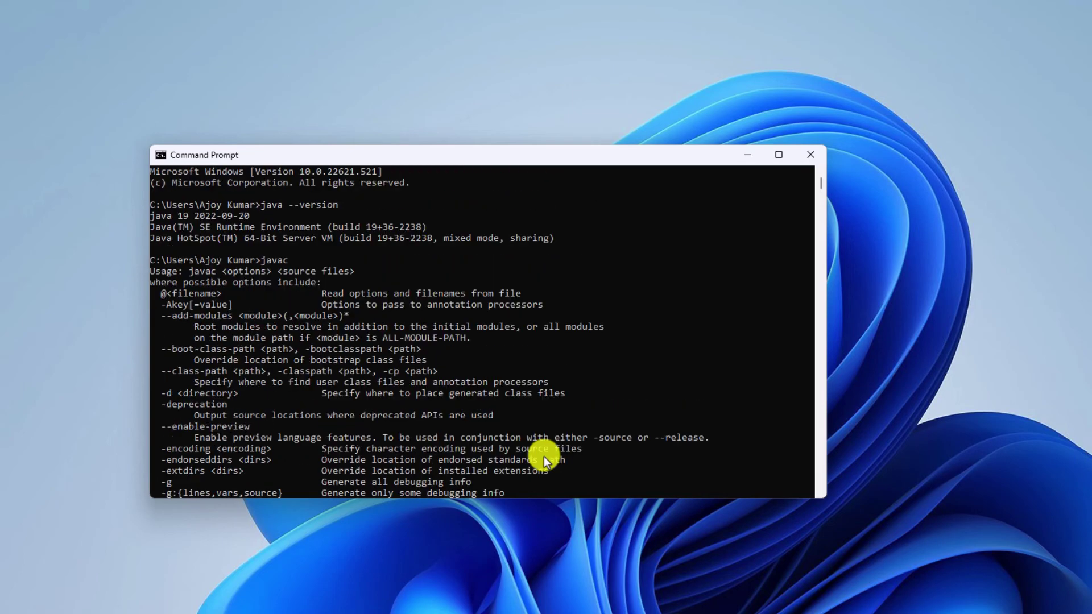